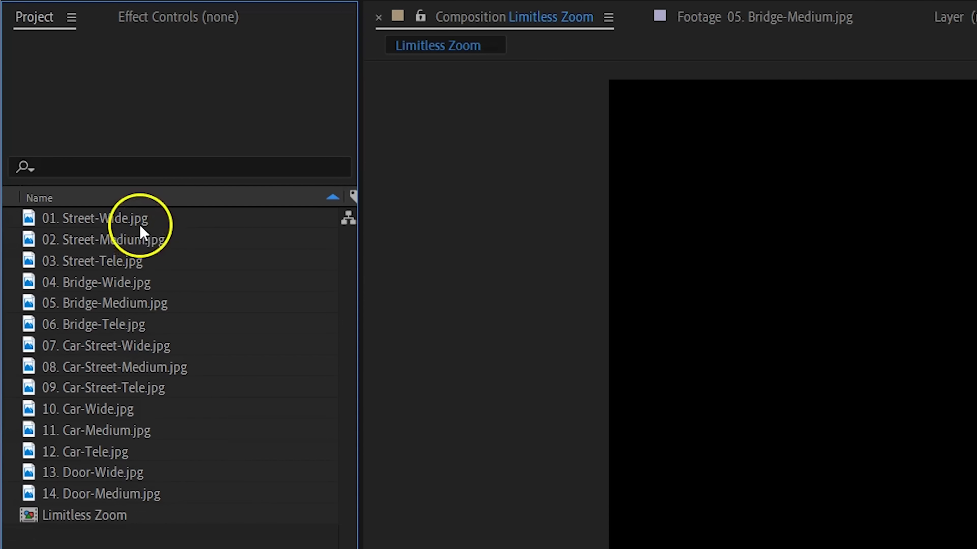
Stack Street-Wide, Street-Medium, Street-Tele, Bridge-Wide and Bridge-Medium into the Limitless Zoom timeline
{"action": "left_click", "coordinate": [81, 141]}
{"action": "left_click_drag", "start_coordinate": [205, 248], "coordinate": [216, 548]}
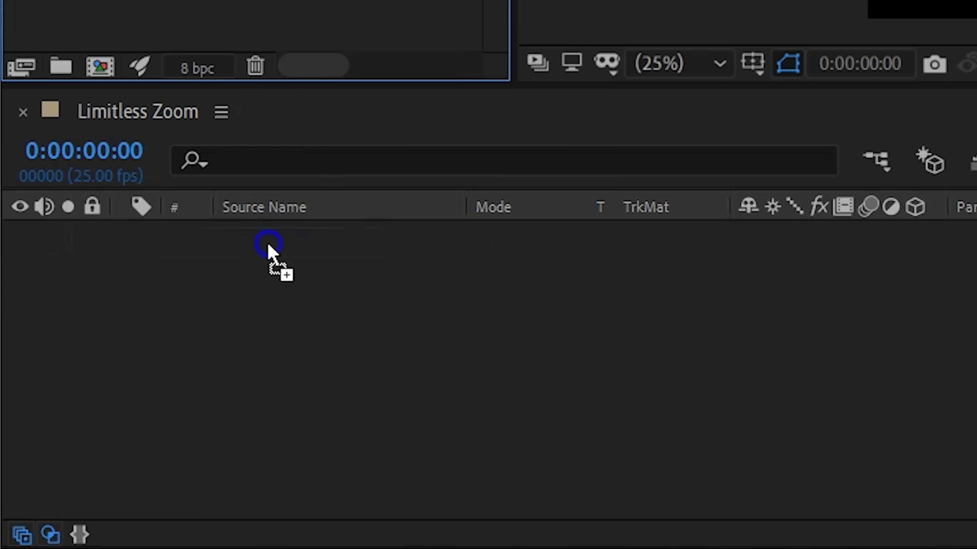
{"action": "left_click_drag", "start_coordinate": [269, 246], "coordinate": [271, 252]}
{"action": "left_click_drag", "start_coordinate": [208, 0], "coordinate": [235, 231]}
{"action": "left_click_drag", "start_coordinate": [318, 175], "coordinate": [294, 218]}
{"action": "left_click", "coordinate": [258, 220]}
{"action": "left_click_drag", "start_coordinate": [190, 47], "coordinate": [191, 226]}
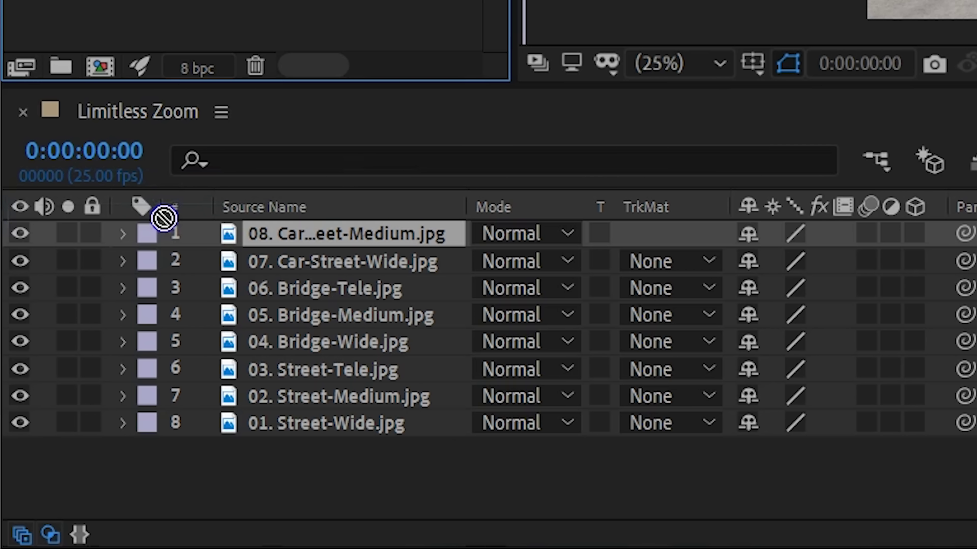
Add the Car-Street, Car and Door photos on top, with Door-Medium as the top layer
{"action": "left_click_drag", "start_coordinate": [164, 218], "coordinate": [172, 236]}
{"action": "left_click_drag", "start_coordinate": [172, 235], "coordinate": [188, 225]}
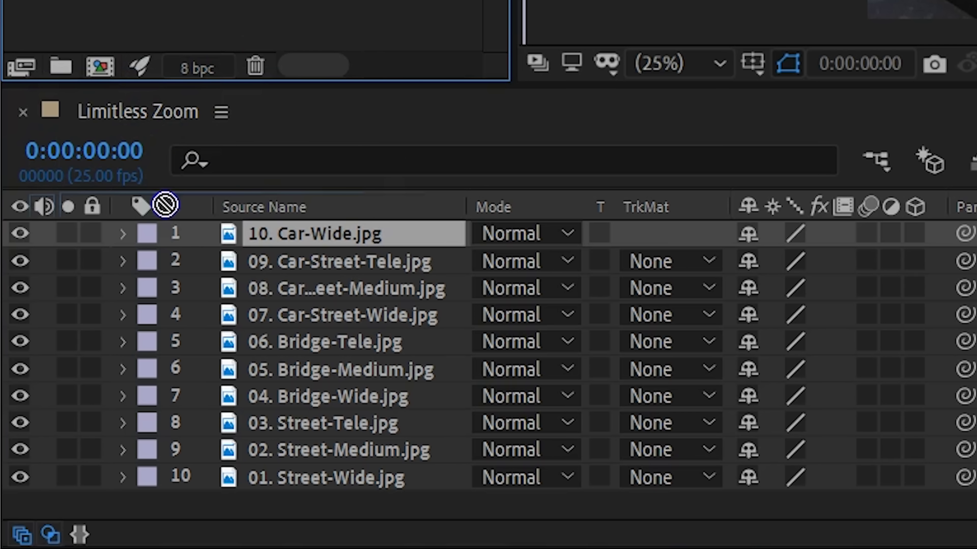
{"action": "left_click_drag", "start_coordinate": [164, 207], "coordinate": [168, 235]}
{"action": "left_click_drag", "start_coordinate": [167, 235], "coordinate": [168, 236]}
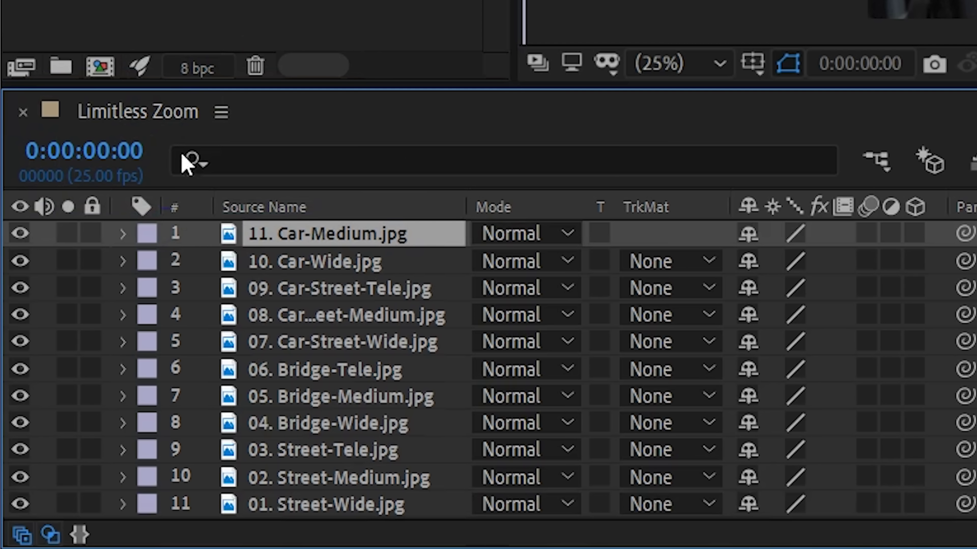
{"action": "left_click_drag", "start_coordinate": [186, 164], "coordinate": [201, 233]}
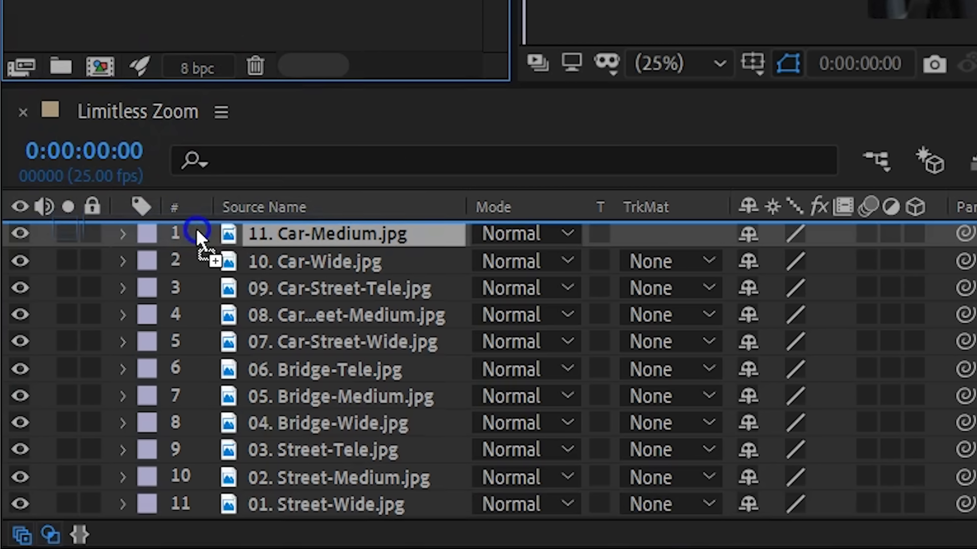
{"action": "left_click_drag", "start_coordinate": [201, 233], "coordinate": [201, 235]}
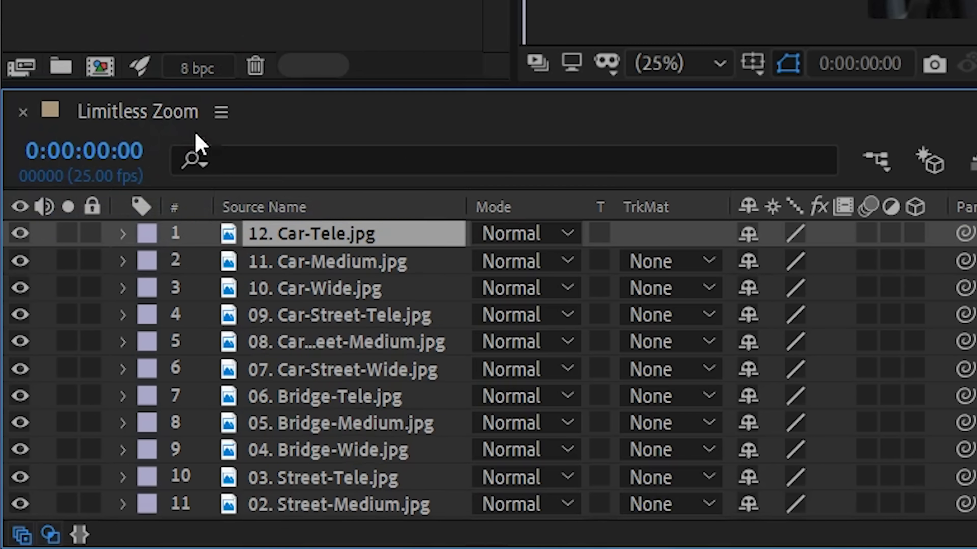
{"action": "left_click_drag", "start_coordinate": [197, 148], "coordinate": [207, 233]}
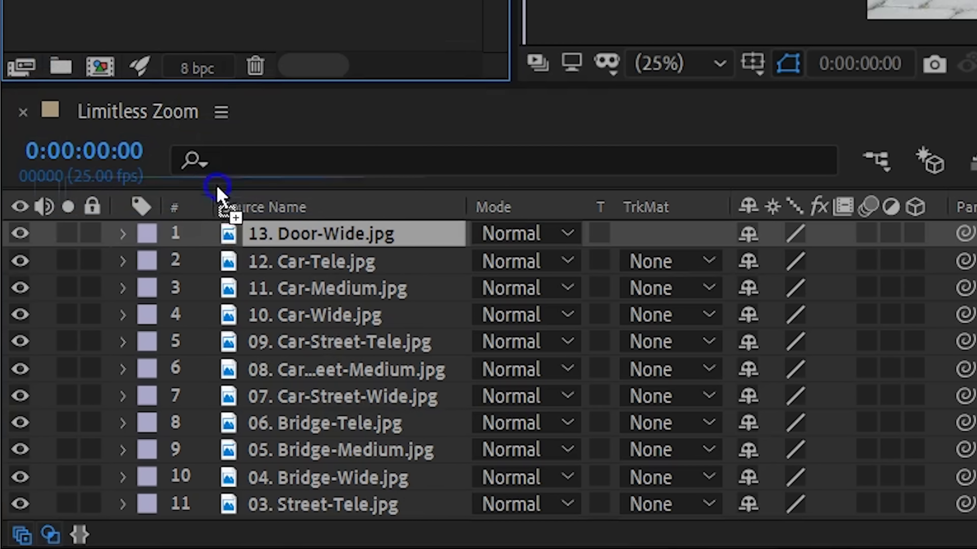
{"action": "left_click_drag", "start_coordinate": [218, 192], "coordinate": [221, 241]}
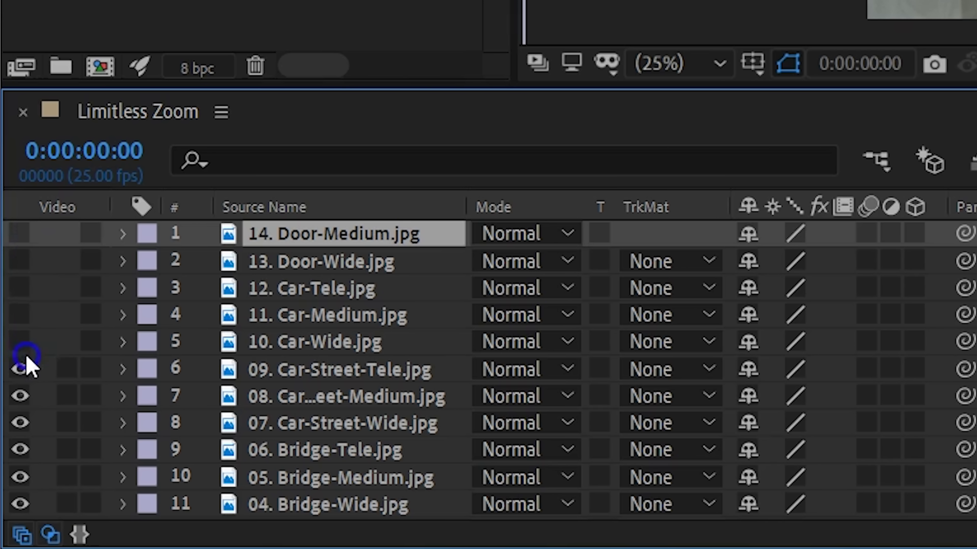
{"action": "scroll", "coordinate": [17, 507], "scroll_direction": "down", "scroll_amount": 3}
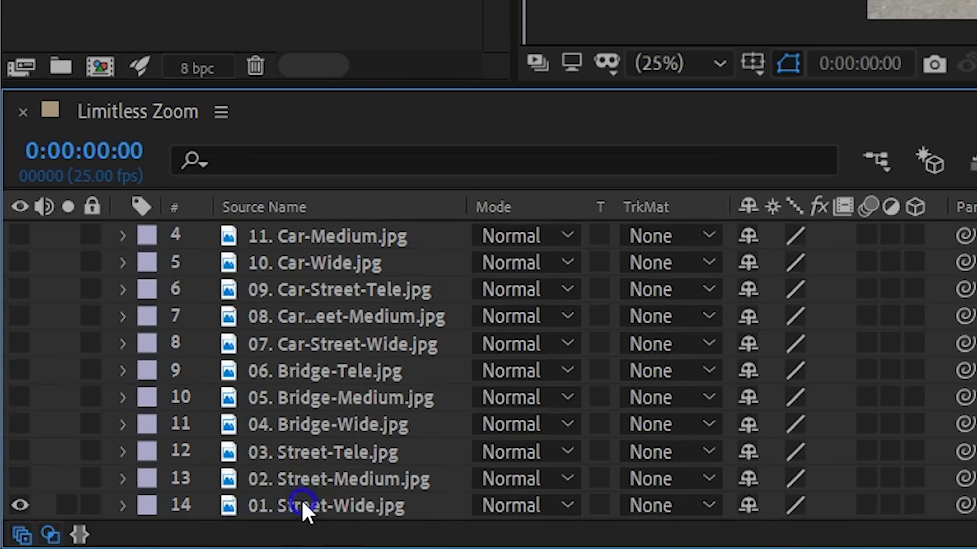
Shrink Street-Wide, then line up a semi-transparent, scaled-down Street-Medium over its matching detail
{"action": "left_click", "coordinate": [307, 507]}
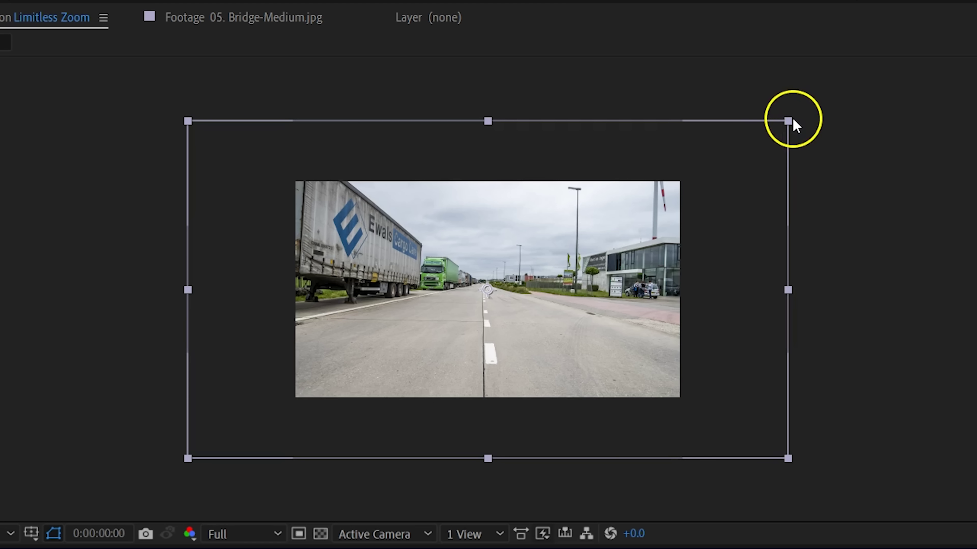
{"action": "left_click_drag", "start_coordinate": [788, 122], "coordinate": [724, 179]}
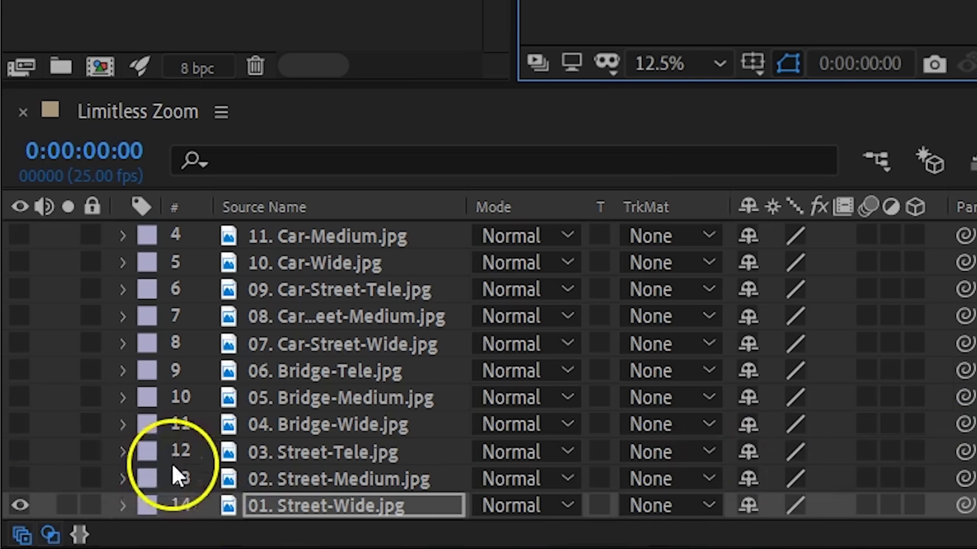
{"action": "left_click", "coordinate": [280, 481]}
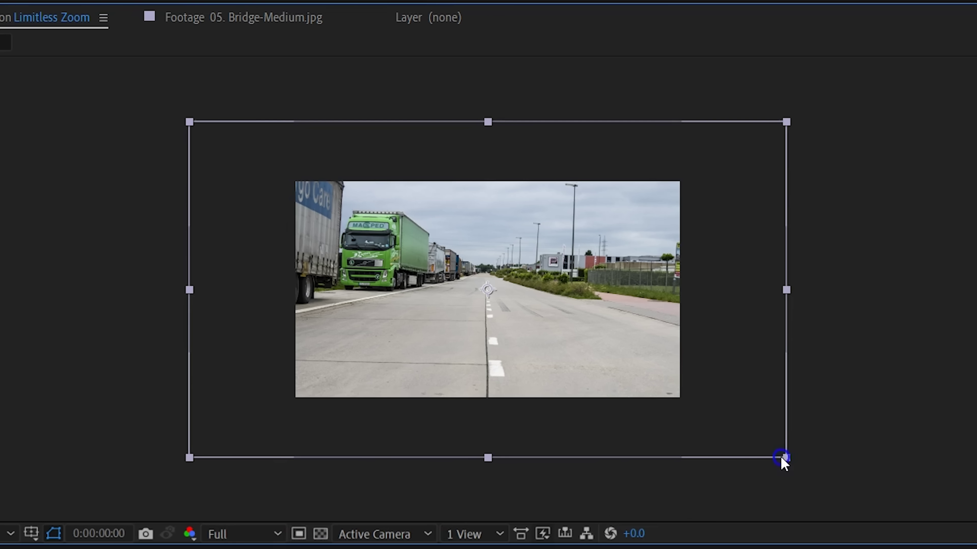
{"action": "left_click_drag", "start_coordinate": [781, 460], "coordinate": [563, 352]}
{"action": "left_click_drag", "start_coordinate": [488, 524], "coordinate": [485, 522]}
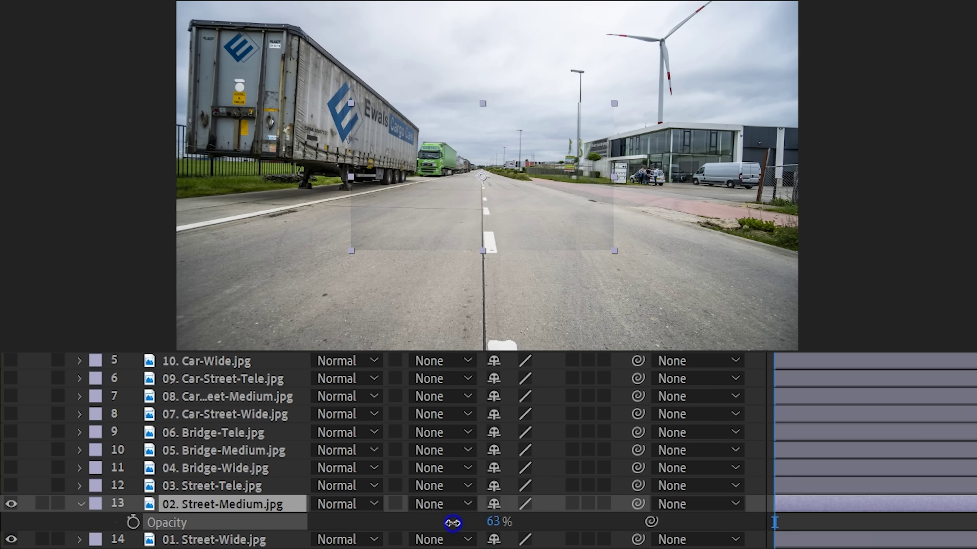
{"action": "left_click_drag", "start_coordinate": [614, 103], "coordinate": [615, 100]}
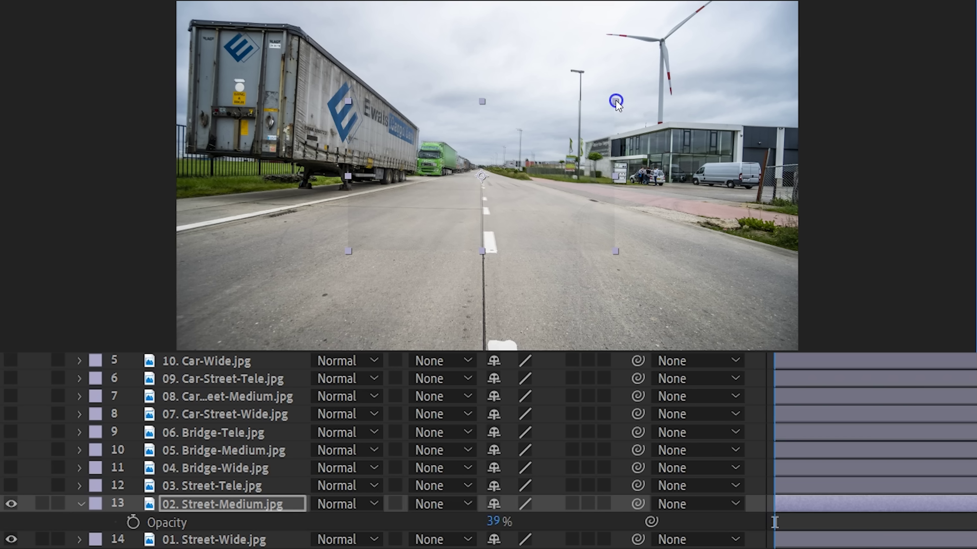
{"action": "key", "text": "period"}
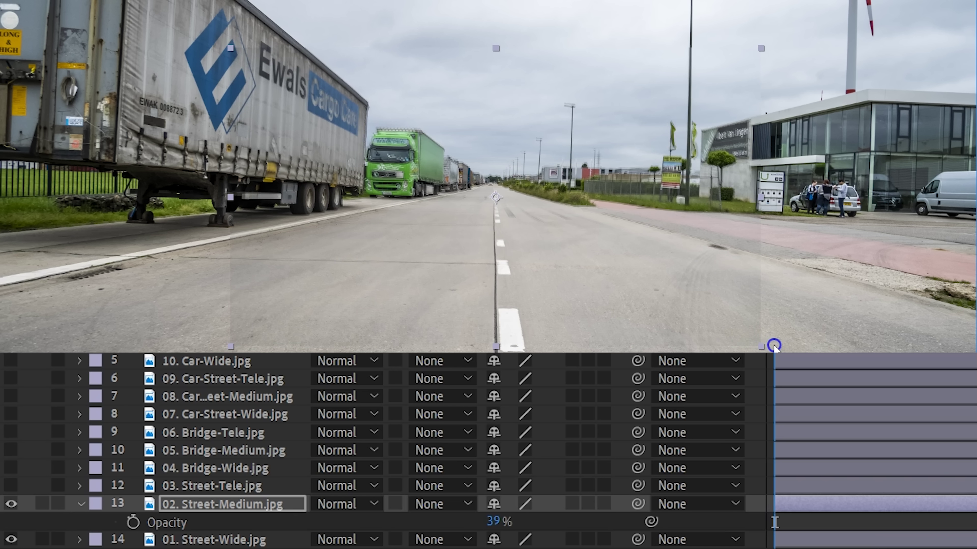
{"action": "key", "text": "comma"}
Restore Street-Medium to 100% opacity, parent Street-Wide to it, and scale Street-Medium up
{"action": "left_click", "coordinate": [500, 522]}
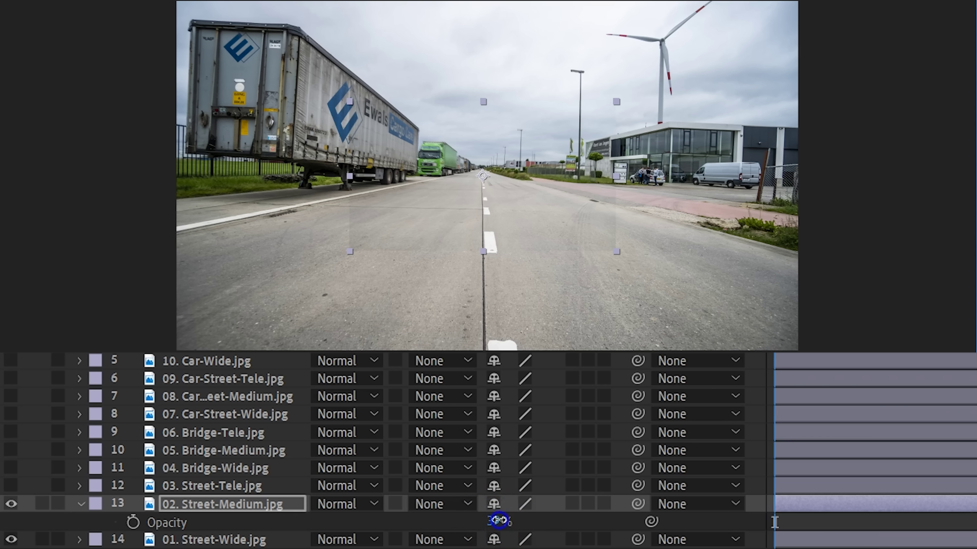
{"action": "left_click_drag", "start_coordinate": [499, 521], "coordinate": [672, 511]}
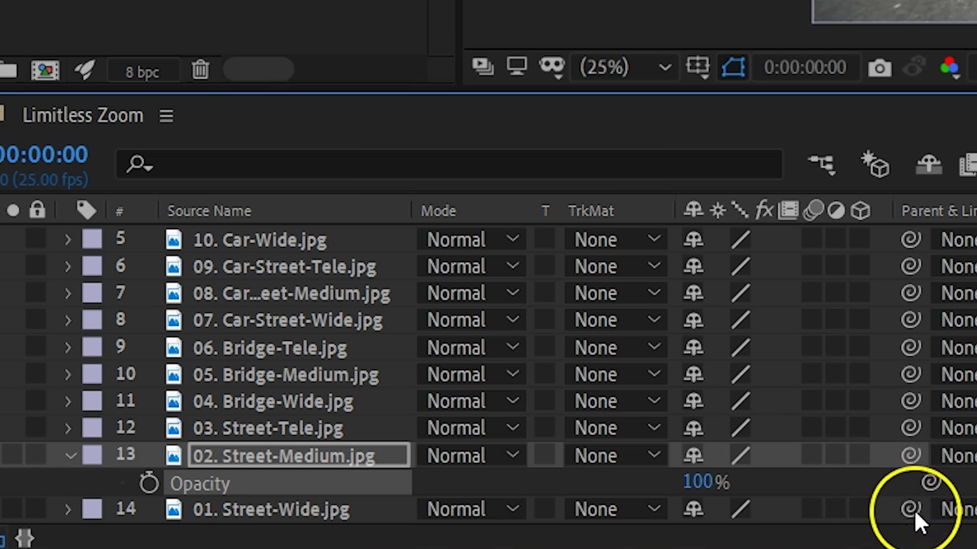
{"action": "left_click_drag", "start_coordinate": [756, 513], "coordinate": [349, 466]}
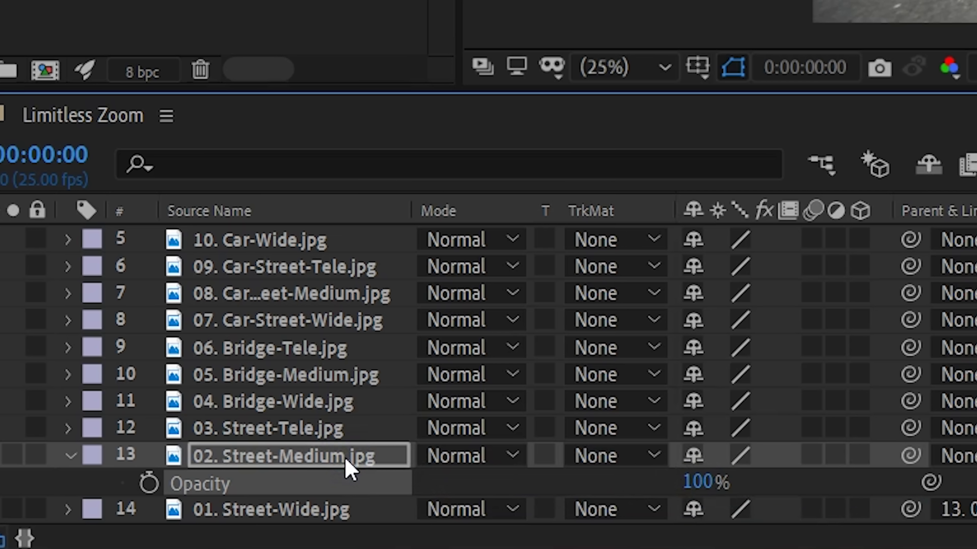
{"action": "key", "text": "s"}
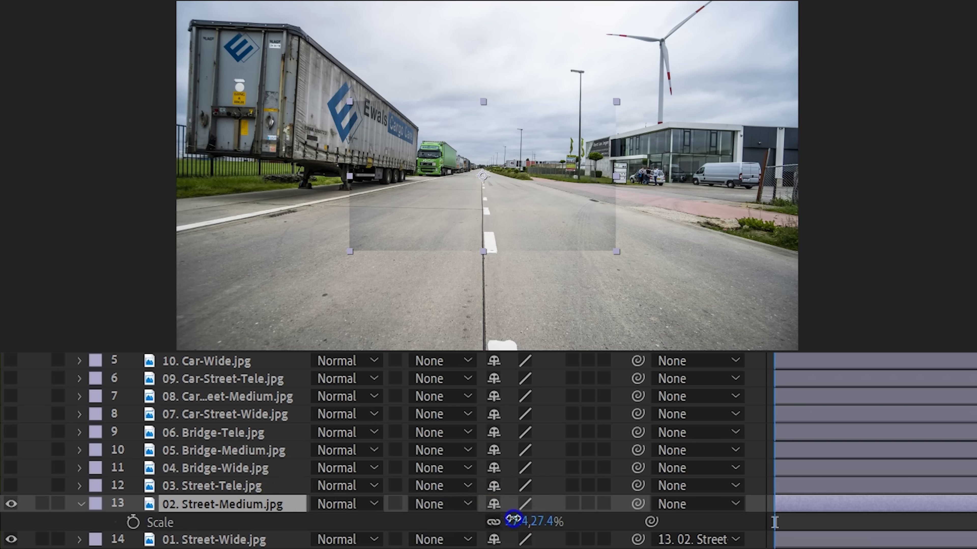
{"action": "left_click_drag", "start_coordinate": [514, 520], "coordinate": [527, 514]}
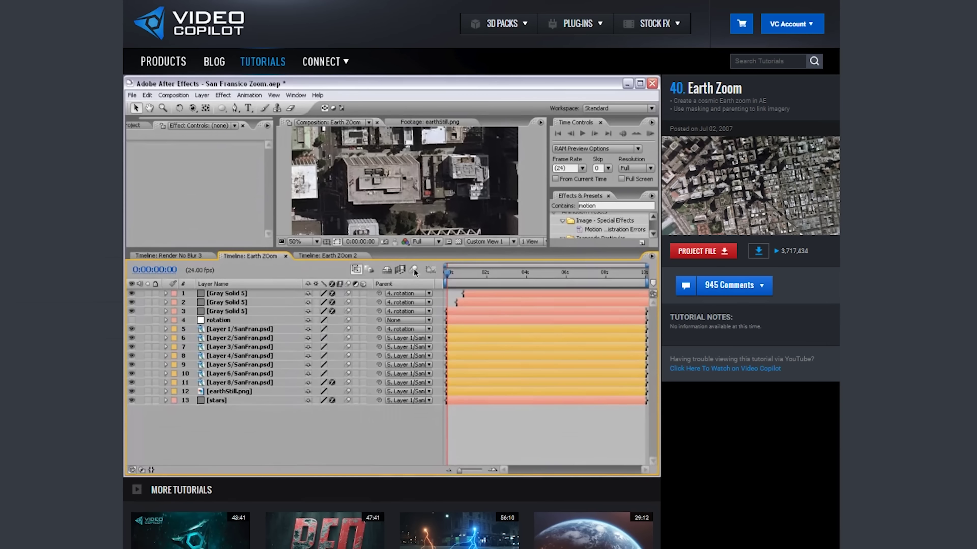
Open the Video Copilot Earth Zoom tutorial page and play its reference video
{"action": "left_click", "coordinate": [413, 269]}
{"action": "left_click", "coordinate": [329, 256]}
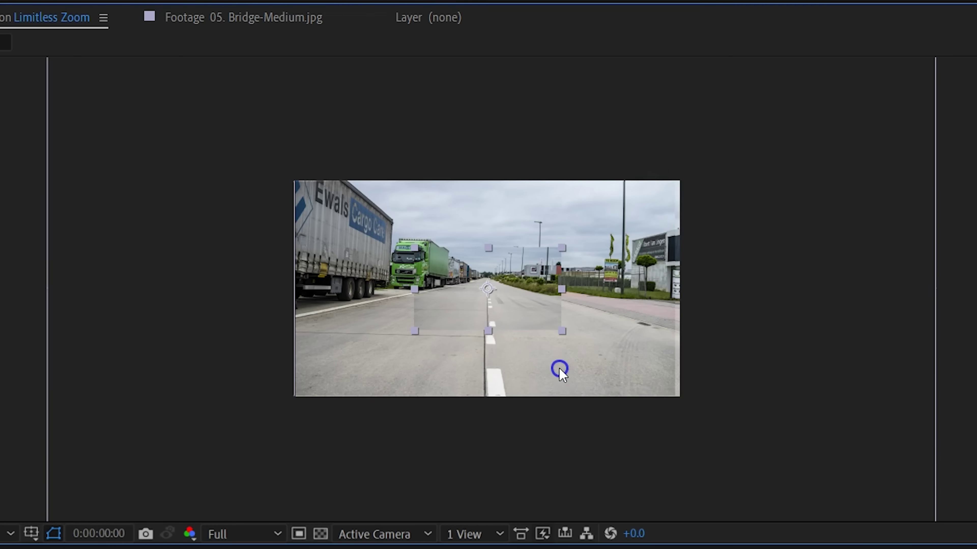
Parent Street-Medium to Street-Tele, enlarge Street-Tele, and parent Street-Tele to Bridge-Wide
{"action": "scroll", "coordinate": [213, 245], "scroll_direction": "up", "scroll_amount": 10}
{"action": "scroll", "coordinate": [372, 222], "scroll_direction": "down", "scroll_amount": 6}
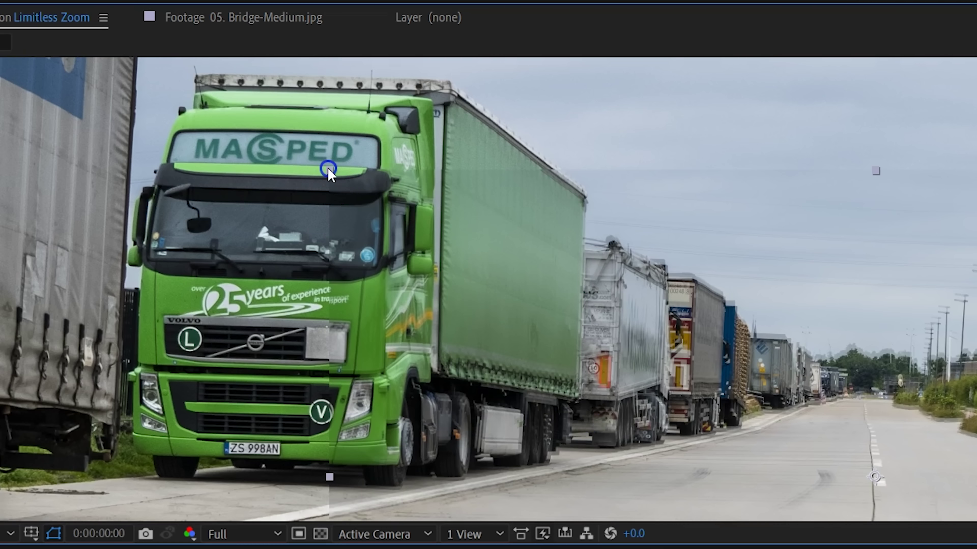
{"action": "scroll", "coordinate": [331, 166], "scroll_direction": "down", "scroll_amount": 4}
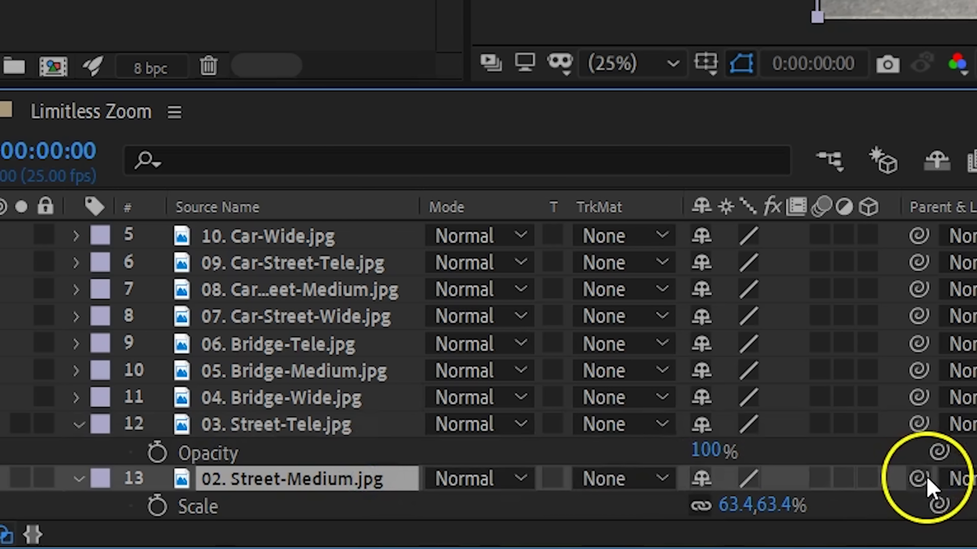
{"action": "left_click_drag", "start_coordinate": [747, 480], "coordinate": [330, 435]}
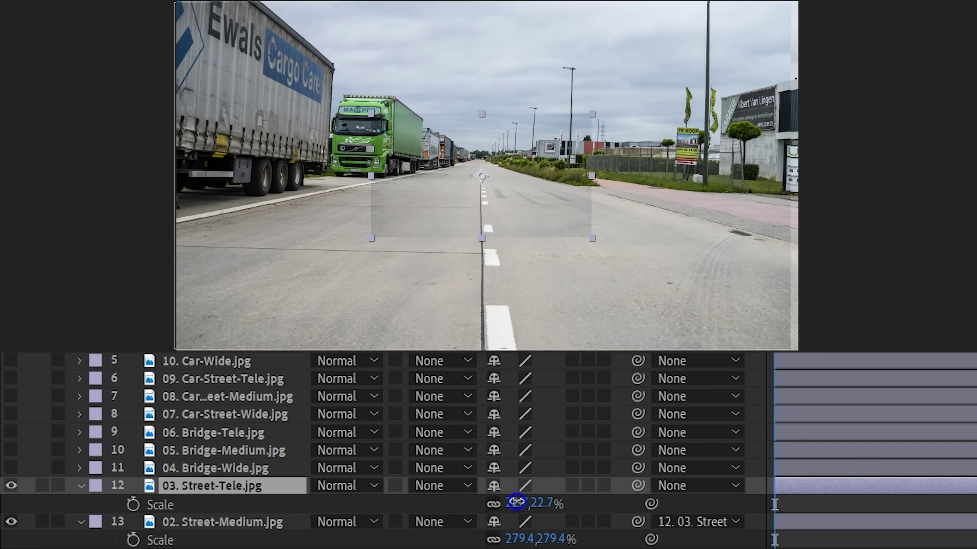
{"action": "left_click_drag", "start_coordinate": [516, 502], "coordinate": [525, 497]}
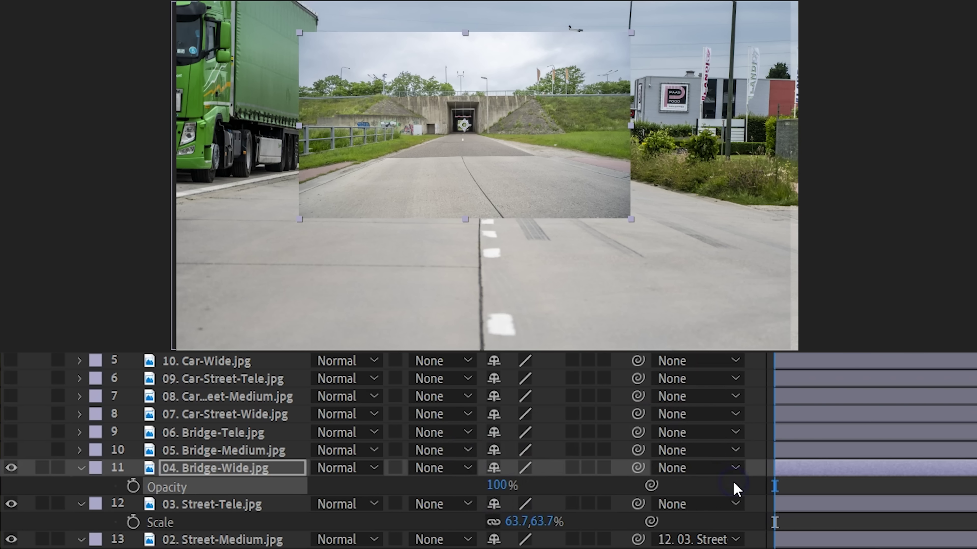
{"action": "left_click_drag", "start_coordinate": [637, 504], "coordinate": [249, 477]}
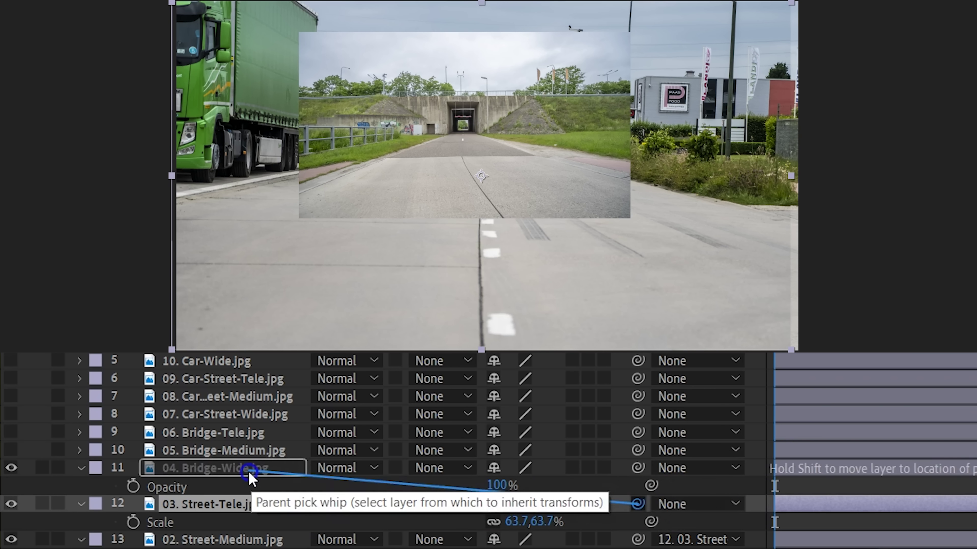
{"action": "left_click_drag", "start_coordinate": [249, 477], "coordinate": [249, 477]}
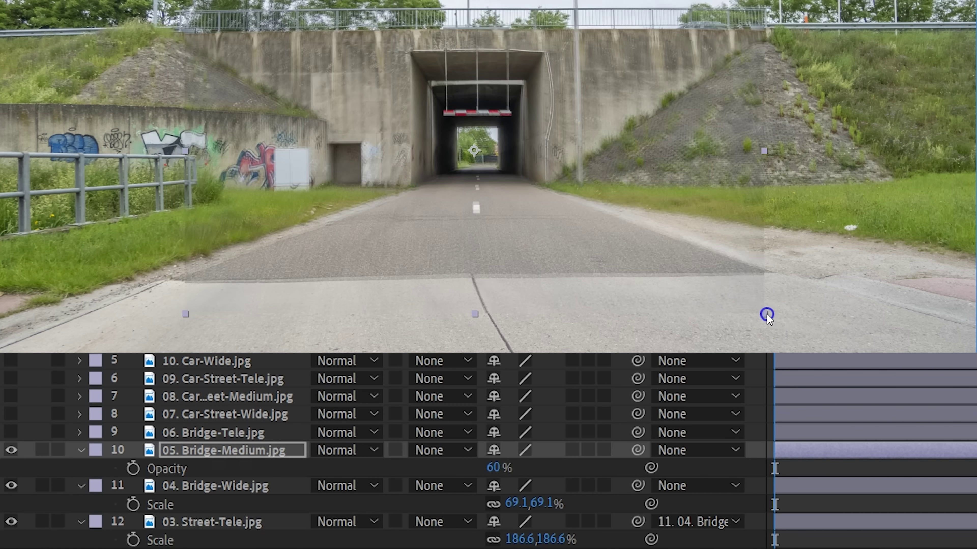
{"action": "left_click", "coordinate": [446, 458]}
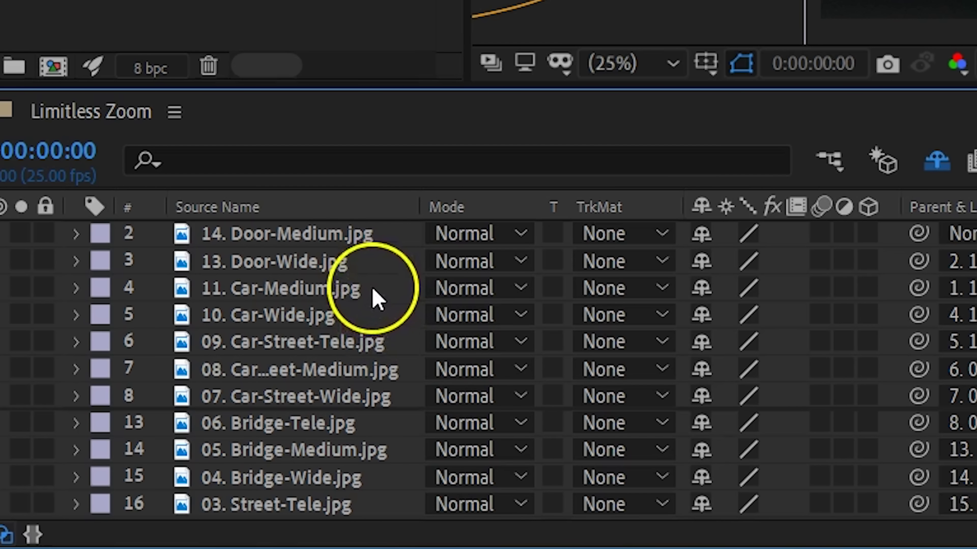
Select layers 3–18 and parent them all to 14. Door-Medium.jpg
{"action": "left_click", "coordinate": [328, 261]}
{"action": "scroll", "coordinate": [338, 385], "scroll_direction": "down", "scroll_amount": 2}
{"action": "left_click", "coordinate": [341, 507], "text": "shift"}
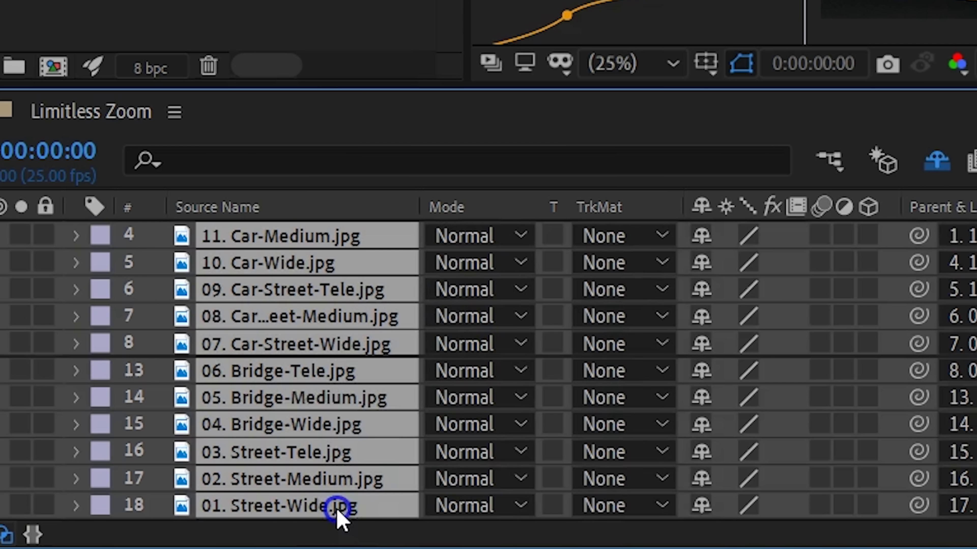
{"action": "scroll", "coordinate": [334, 414], "scroll_direction": "up", "scroll_amount": 2}
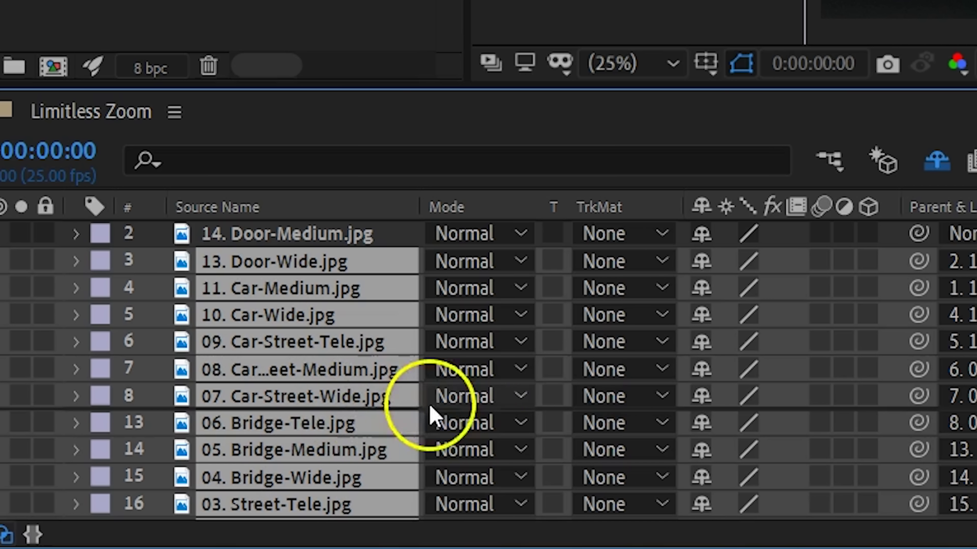
{"action": "left_click_drag", "start_coordinate": [926, 259], "coordinate": [312, 240]}
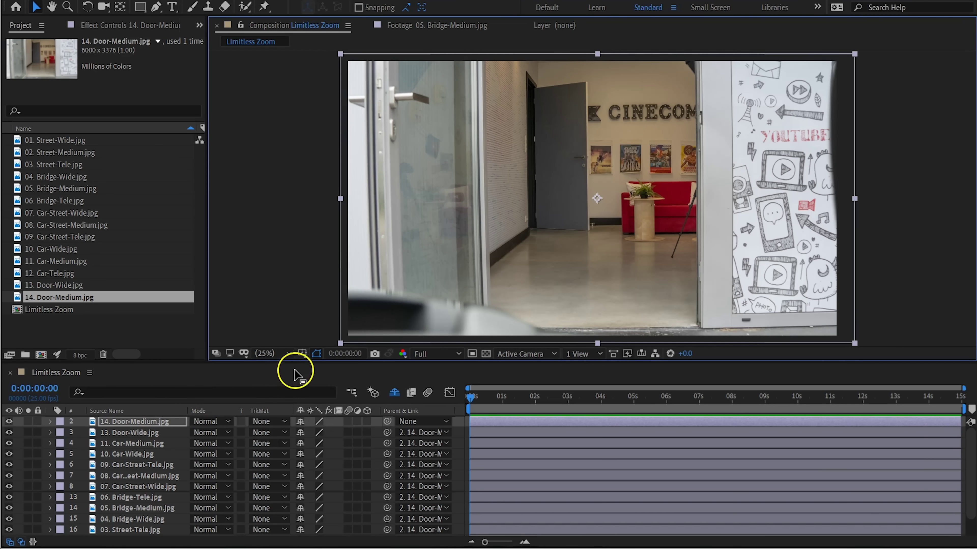
Show Title/Action Safe guides and use the Pan Behind tool to move the door photo's anchor point
{"action": "left_click", "coordinate": [244, 356]}
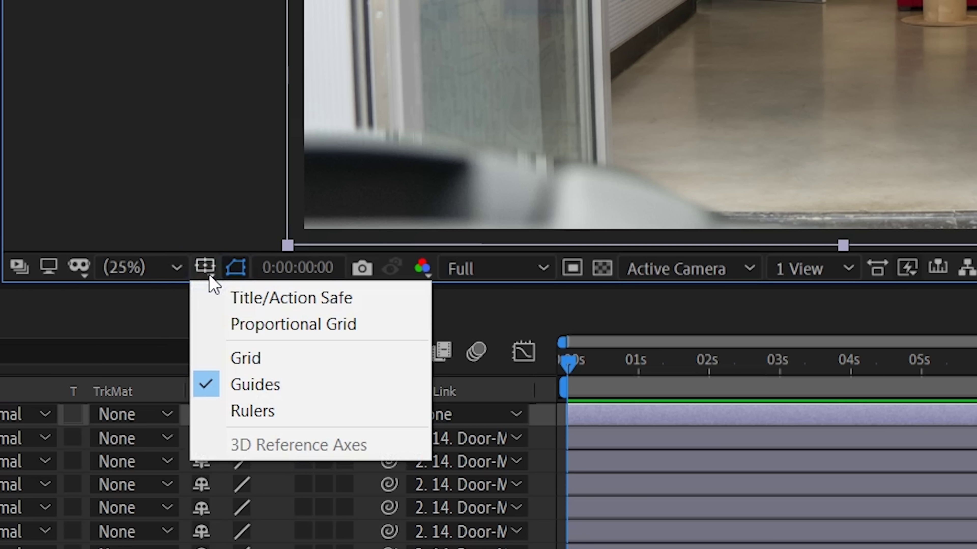
{"action": "left_click", "coordinate": [235, 305]}
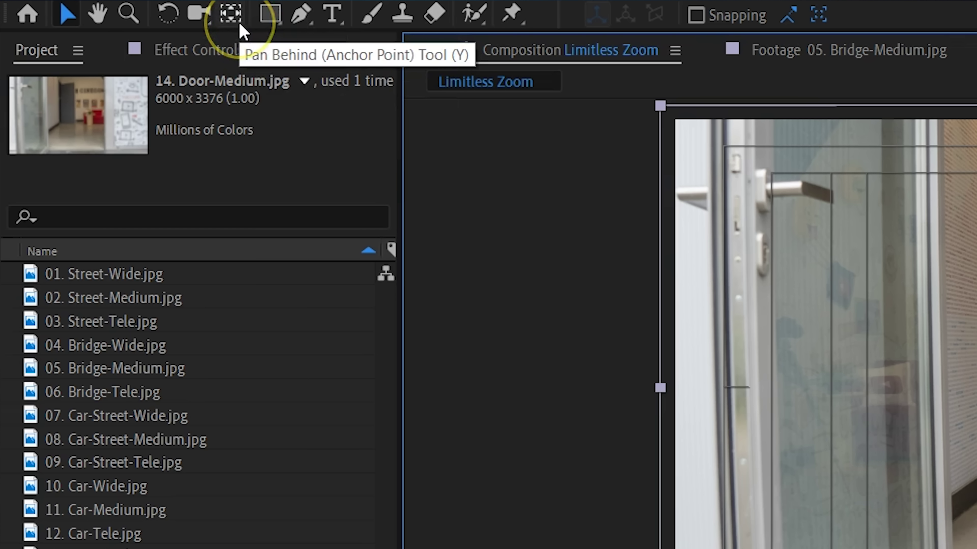
{"action": "left_click", "coordinate": [235, 20]}
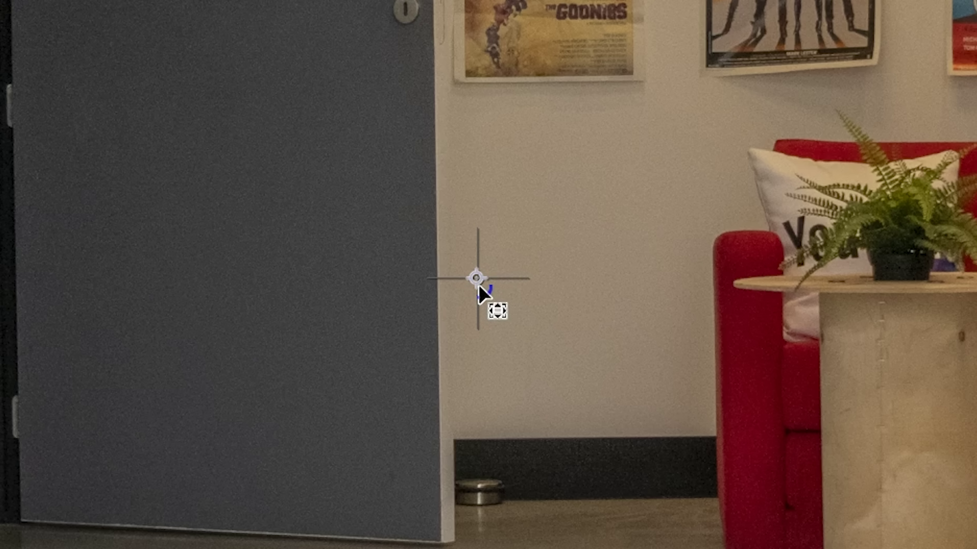
{"action": "scroll", "coordinate": [482, 289], "scroll_direction": "up", "scroll_amount": 5}
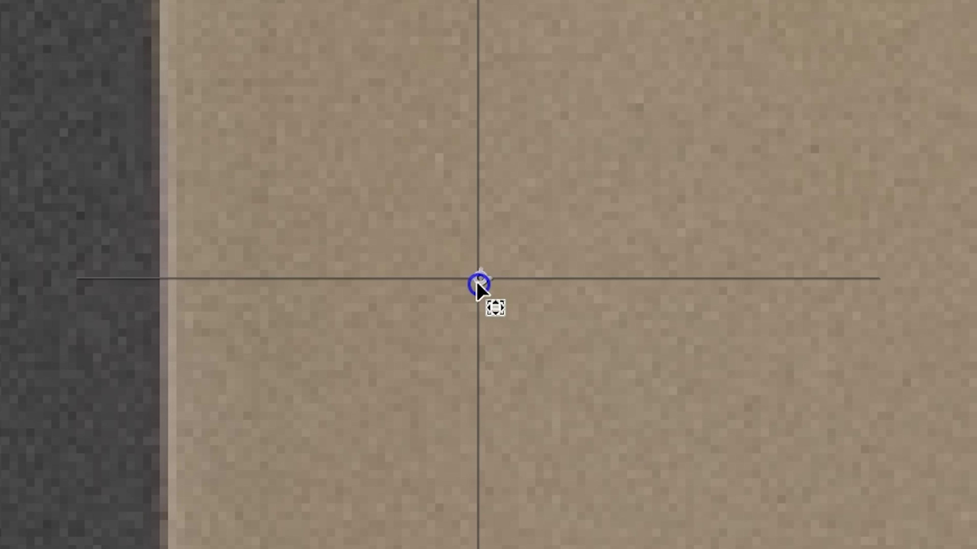
{"action": "scroll", "coordinate": [476, 278], "scroll_direction": "down", "scroll_amount": 5}
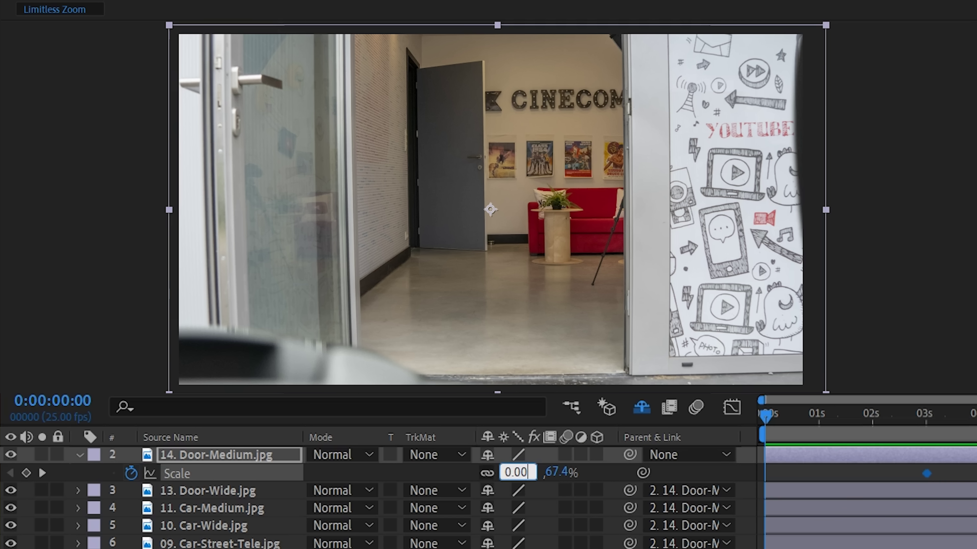
Set the door photo's frame-0 Scale to 0, then .0025, and preview the zoom
{"action": "key", "text": "Return"}
{"action": "type", "text": "0."}
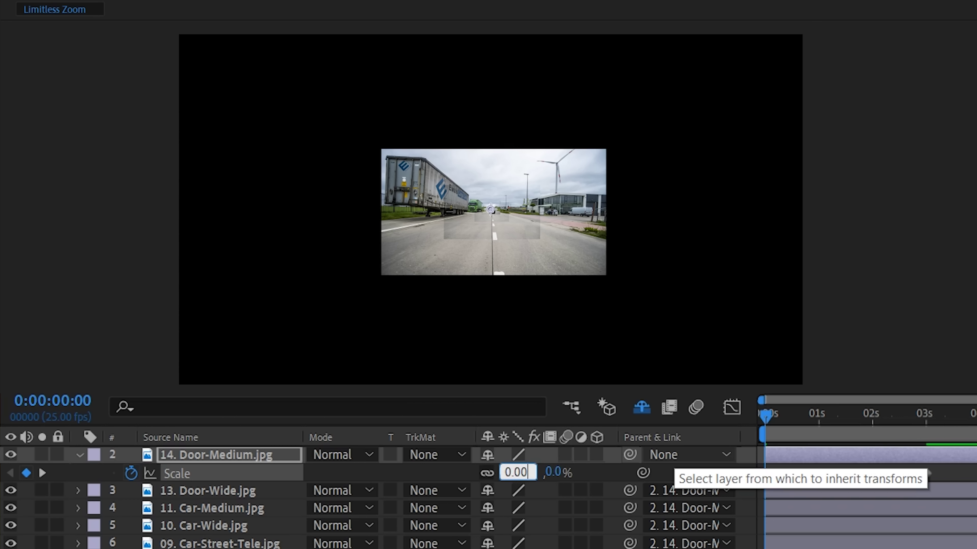
{"action": "left_click", "coordinate": [509, 472]}
{"action": "type", "text": "0."}
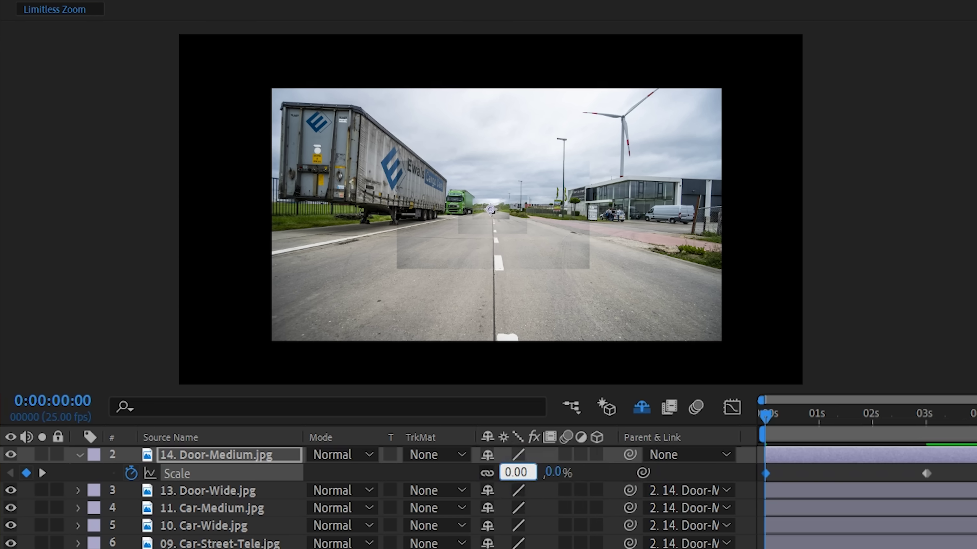
{"action": "key", "text": "Return"}
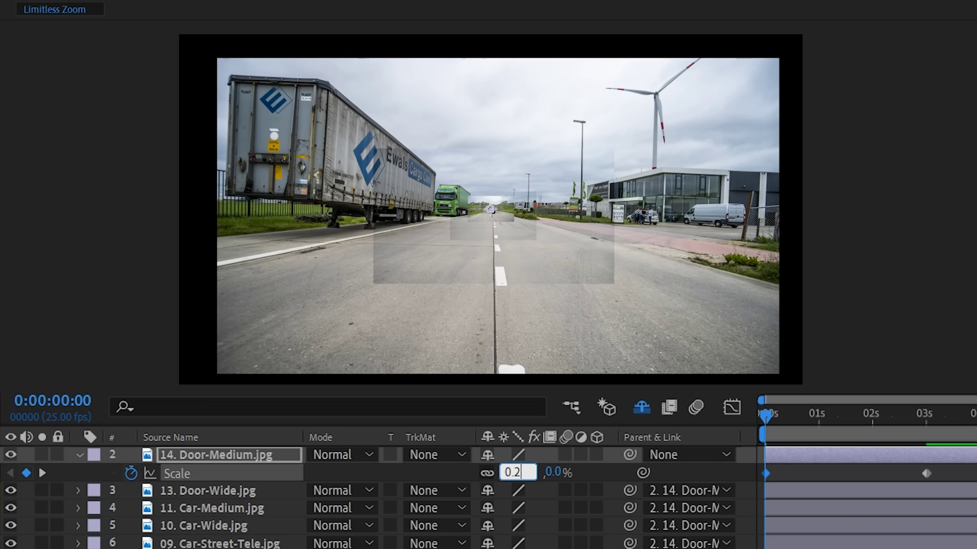
{"action": "key", "text": "space"}
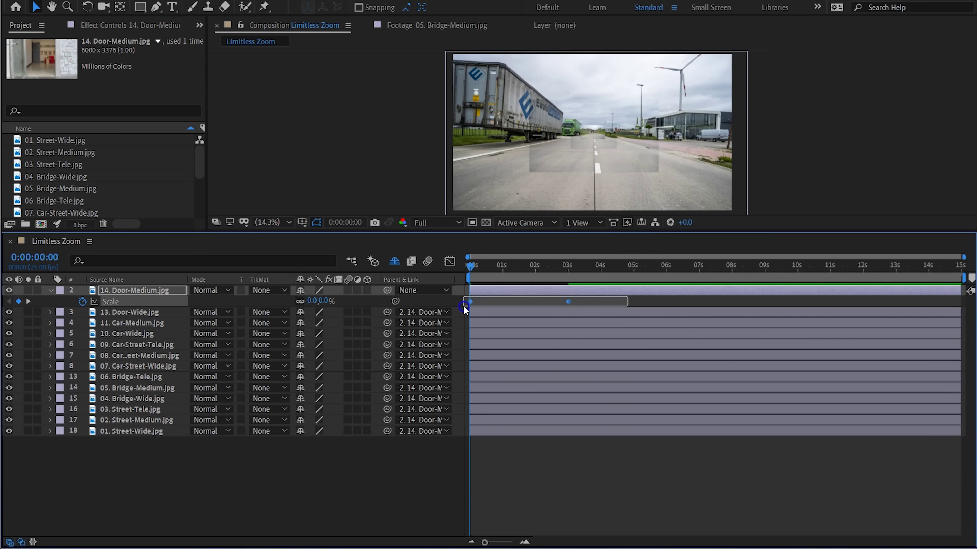
Apply Keyframe Assistant > Exponential Scale to both of the door photo's Scale keyframes
{"action": "left_click_drag", "start_coordinate": [464, 305], "coordinate": [463, 306]}
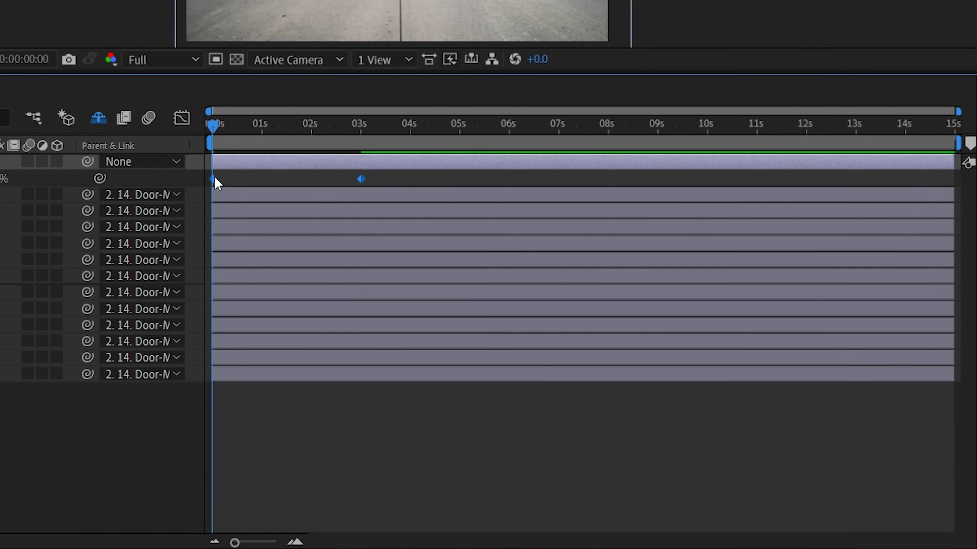
{"action": "right_click", "coordinate": [471, 302]}
{"action": "left_click", "coordinate": [280, 371]}
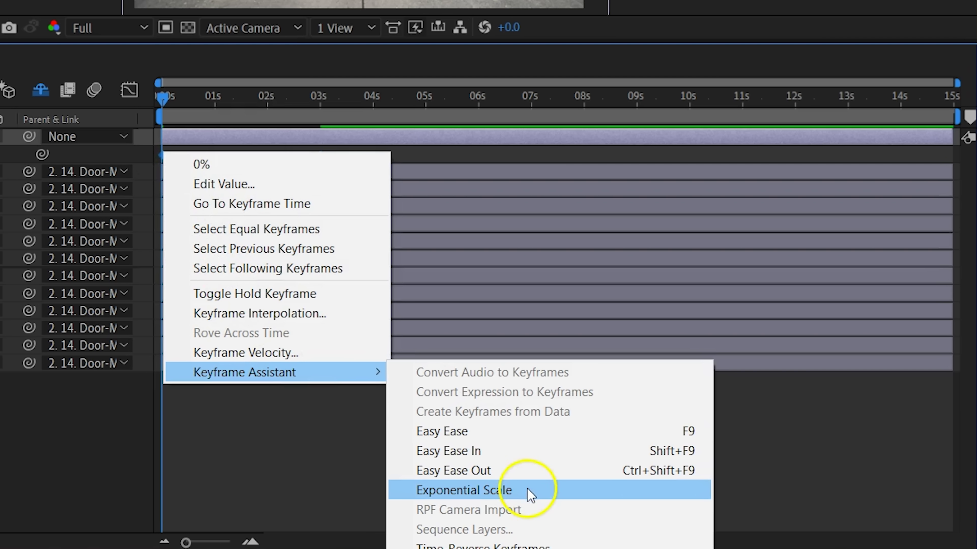
{"action": "left_click", "coordinate": [535, 496]}
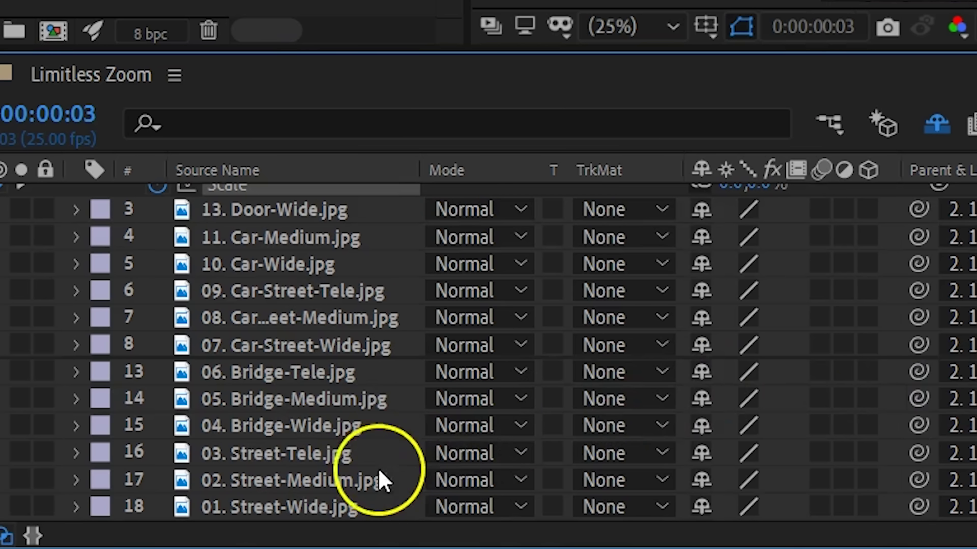
Draw a rectangle mask on 02. Street-Medium.jpg with 300 px feather and -300 px expansion, then preview
{"action": "left_click", "coordinate": [365, 481]}
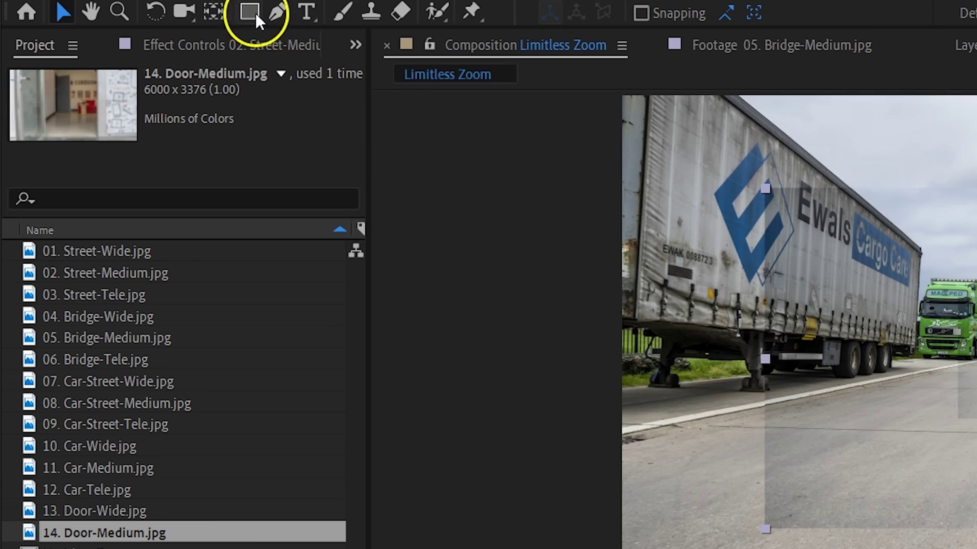
{"action": "left_click", "coordinate": [252, 17]}
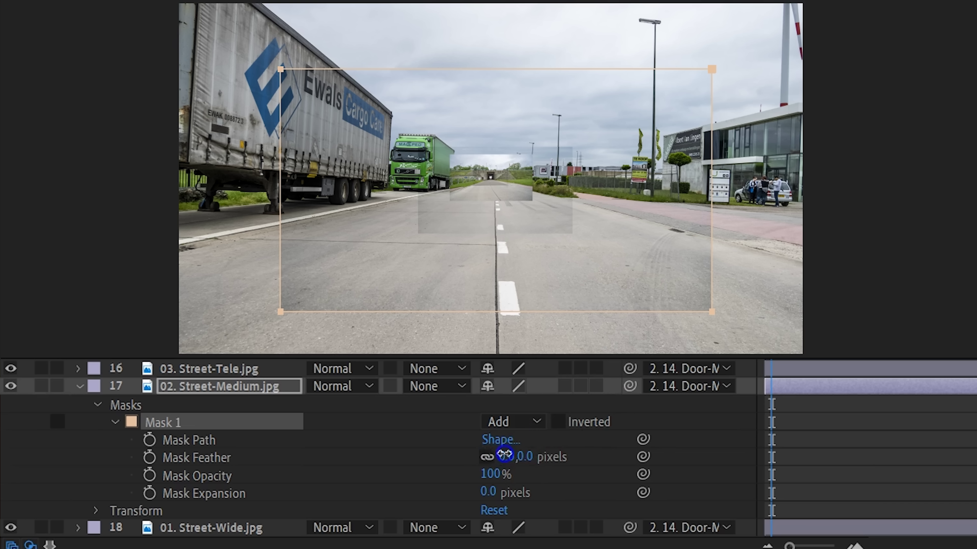
{"action": "left_click", "coordinate": [511, 457]}
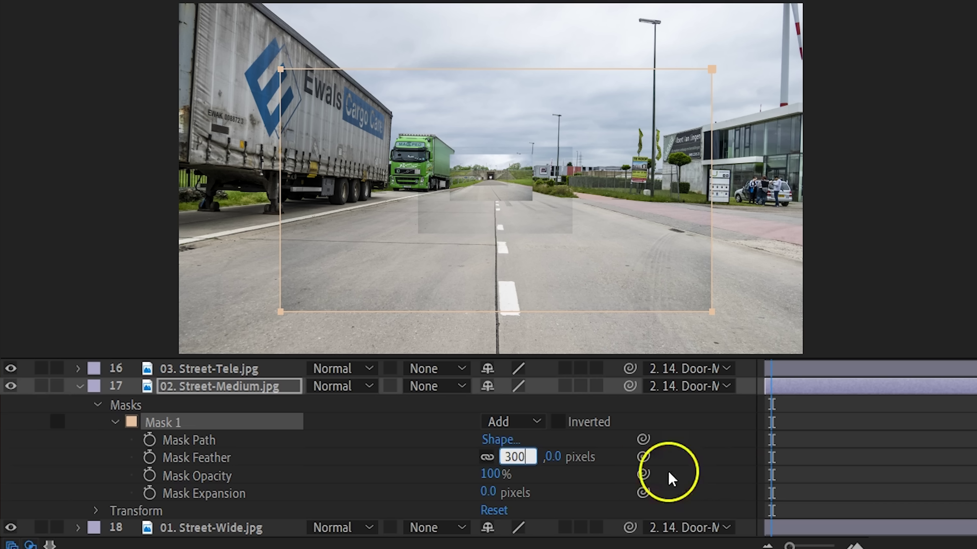
{"action": "left_click", "coordinate": [495, 494]}
{"action": "type", "text": "-30"}
{"action": "key", "text": "Return"}
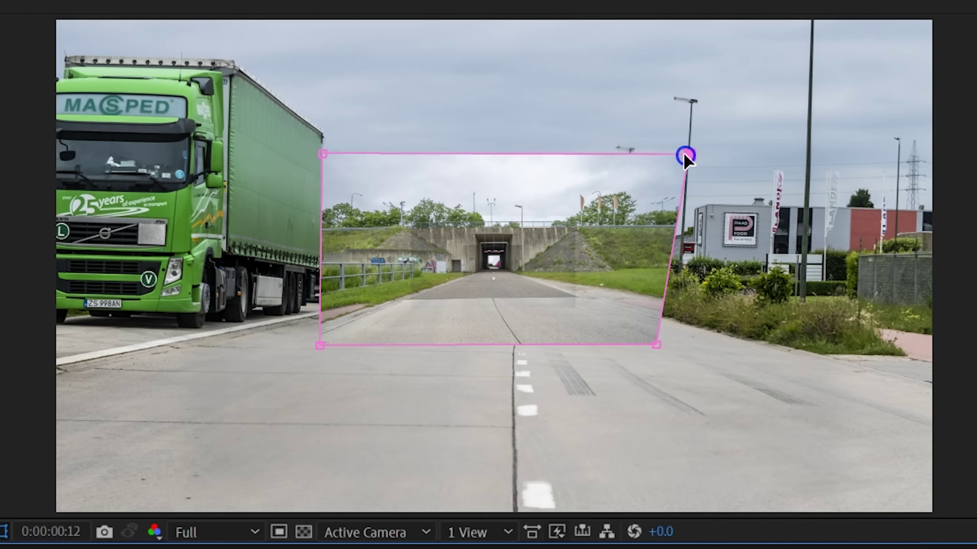
{"action": "key", "text": "space"}
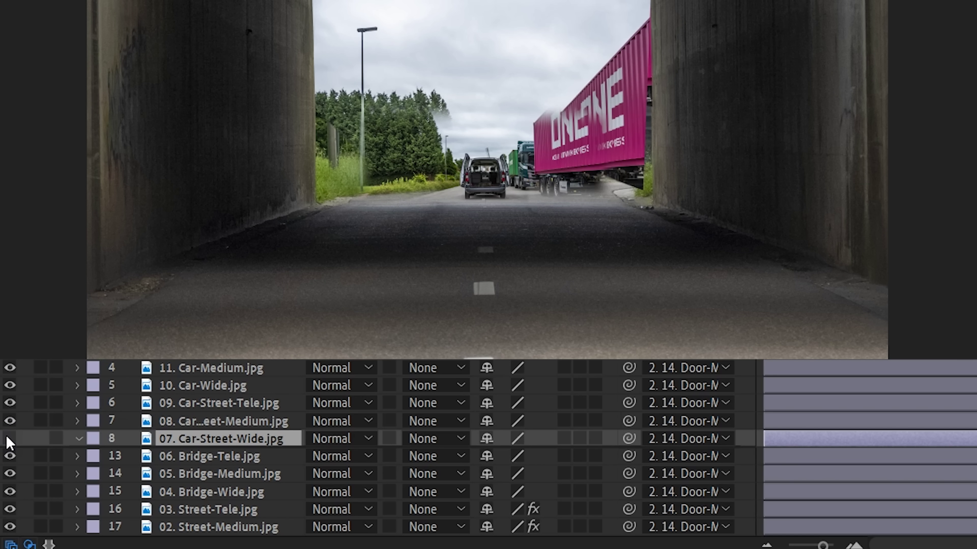
Trace a closed six-point Pen mask around the tunnel opening on 07. Car-Street-Wide.jpg
{"action": "left_click", "coordinate": [316, 68]}
{"action": "left_click", "coordinate": [316, 199]}
{"action": "left_click", "coordinate": [291, 244]}
{"action": "left_click", "coordinate": [670, 239]}
{"action": "left_click", "coordinate": [652, 208]}
{"action": "left_click", "coordinate": [651, 70]}
{"action": "left_click", "coordinate": [315, 69]}
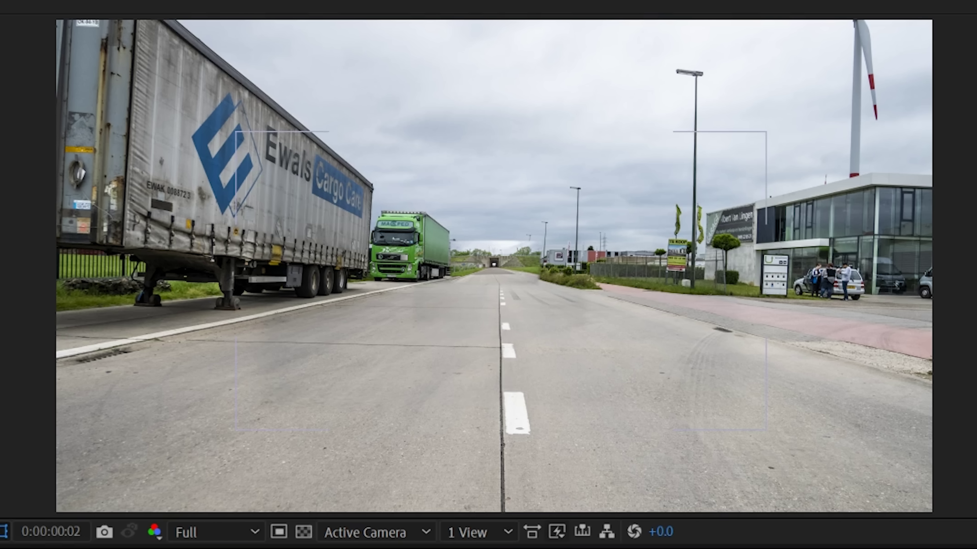
Apply Curves to 03. Street-Tele.jpg and bend the curve upward to brighten it
{"action": "left_click", "coordinate": [501, 281]}
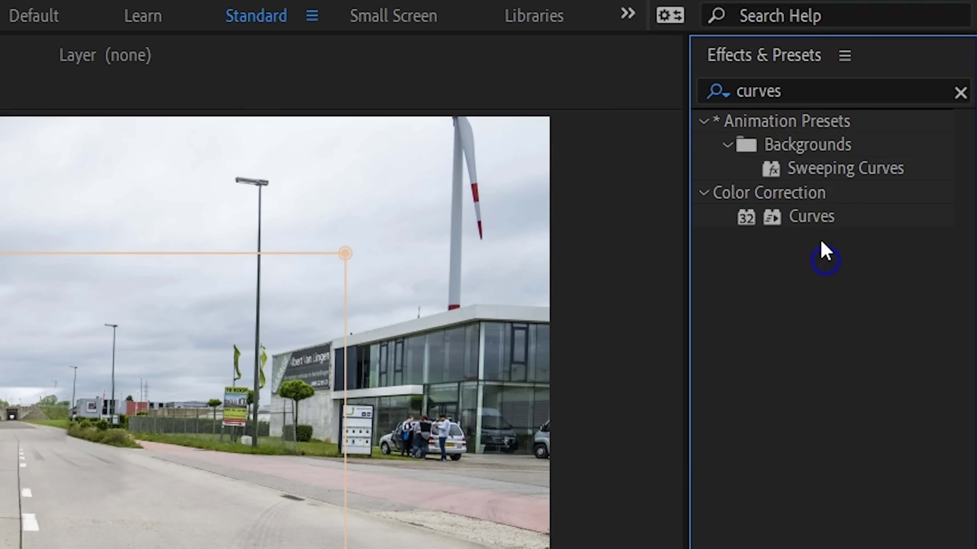
{"action": "left_click_drag", "start_coordinate": [829, 222], "coordinate": [384, 349]}
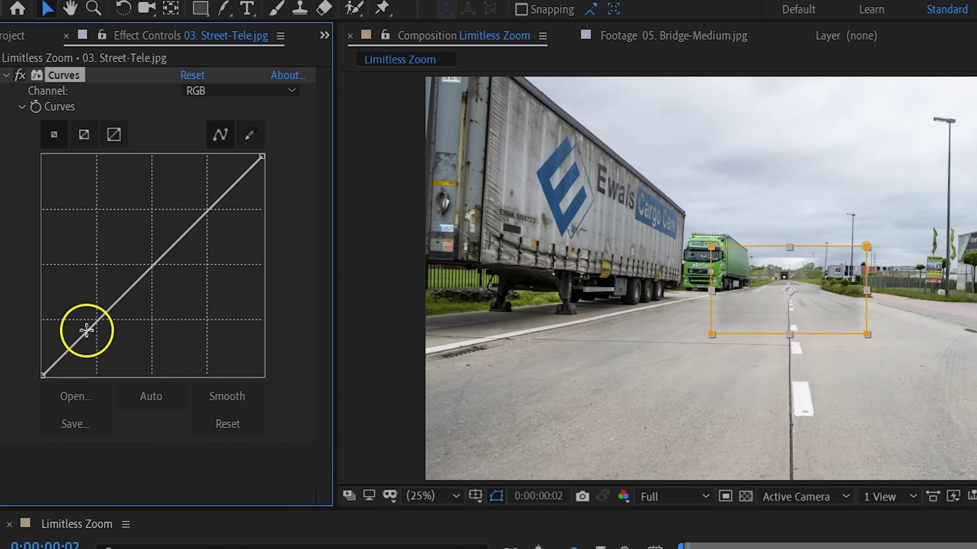
{"action": "left_click_drag", "start_coordinate": [85, 329], "coordinate": [78, 327]}
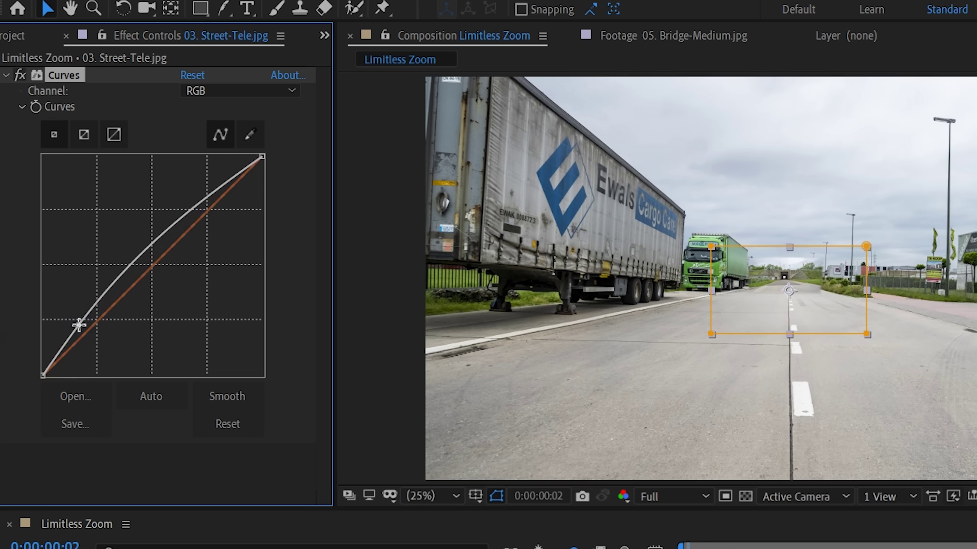